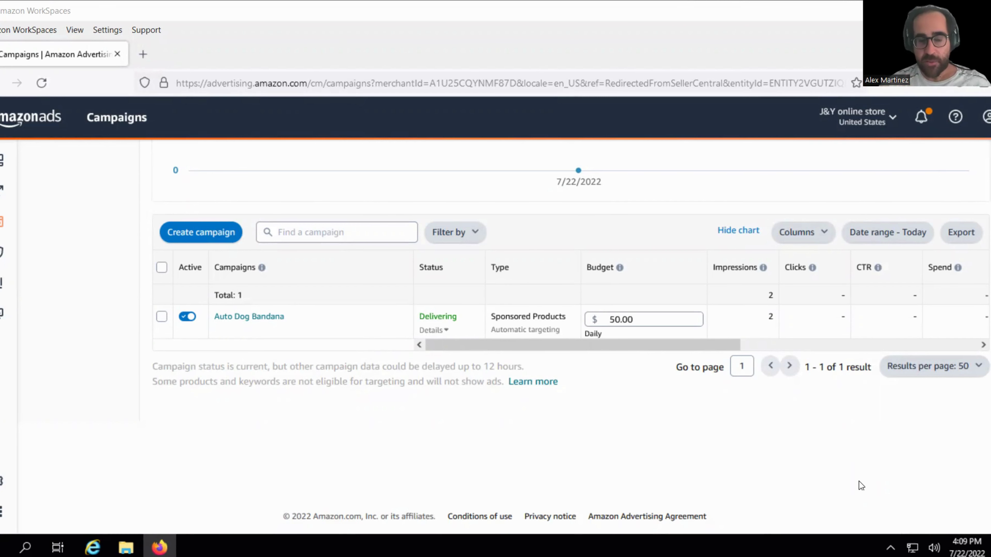
# Select the campaign's 2 impressions and switch the date range to Lifetime
pyautogui.scroll(2, 467, 393)
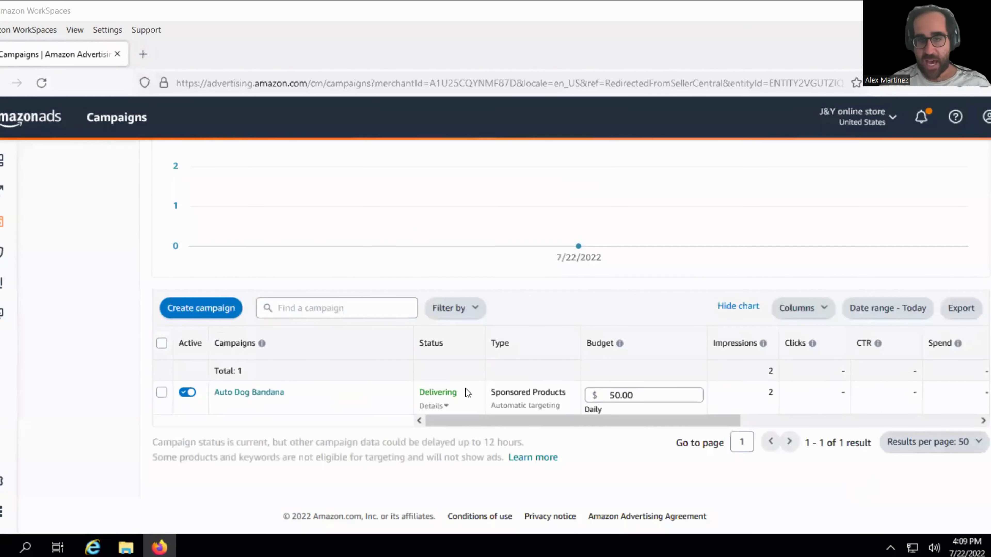
pyautogui.scroll(-1, 697, 390)
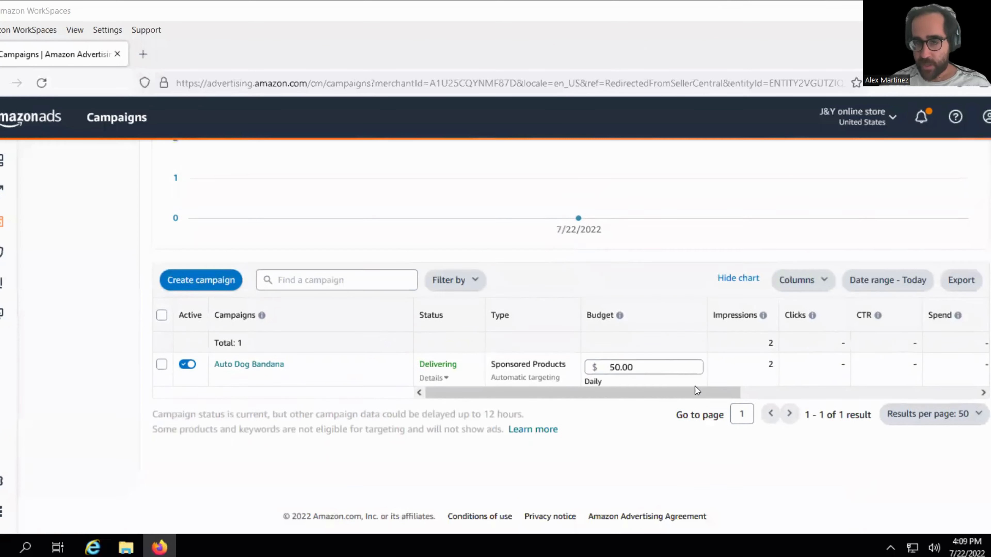
pyautogui.scroll(-1, 697, 391)
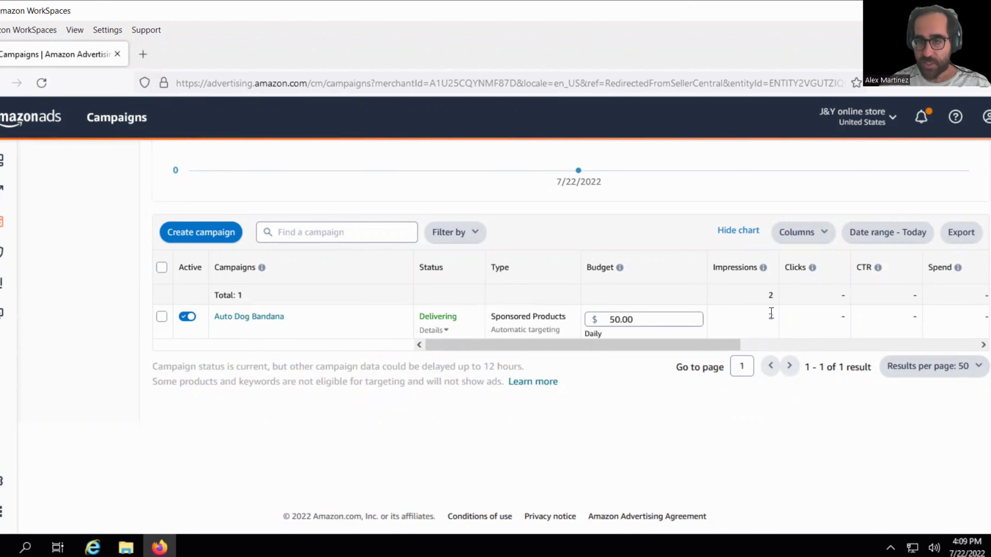
pyautogui.doubleClick(771, 317)
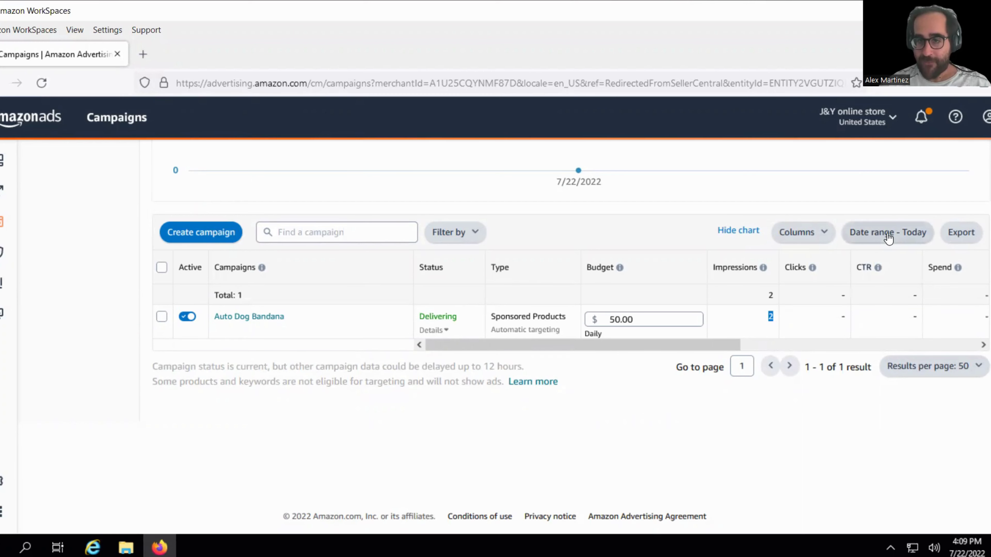
pyautogui.click(888, 235)
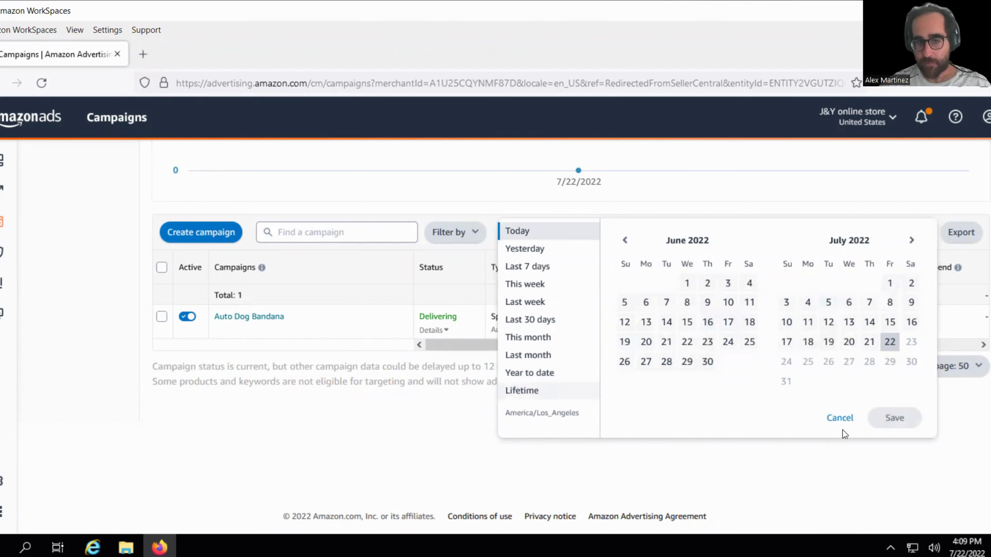
pyautogui.click(893, 421)
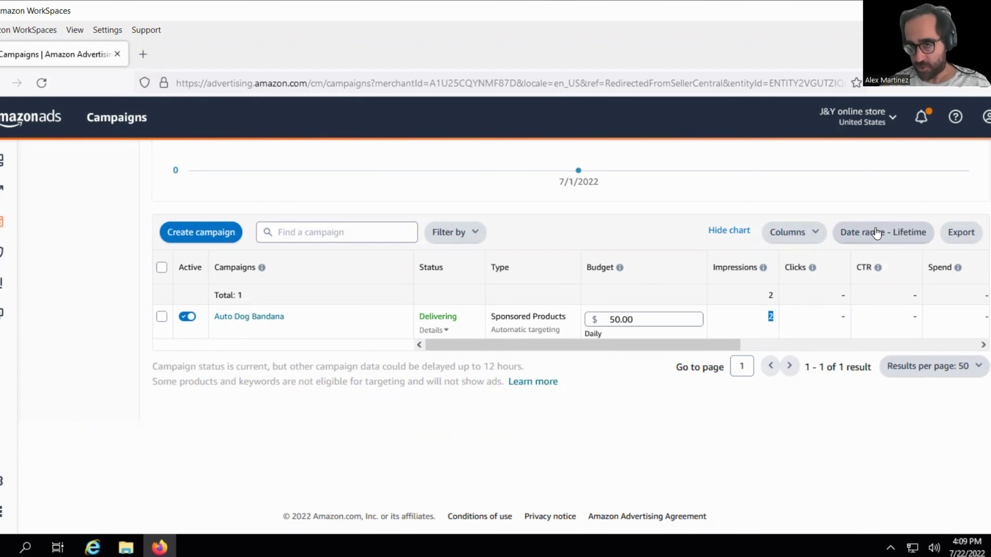
# Change the reporting range to July 21, 2022, then back to today
pyautogui.click(877, 233)
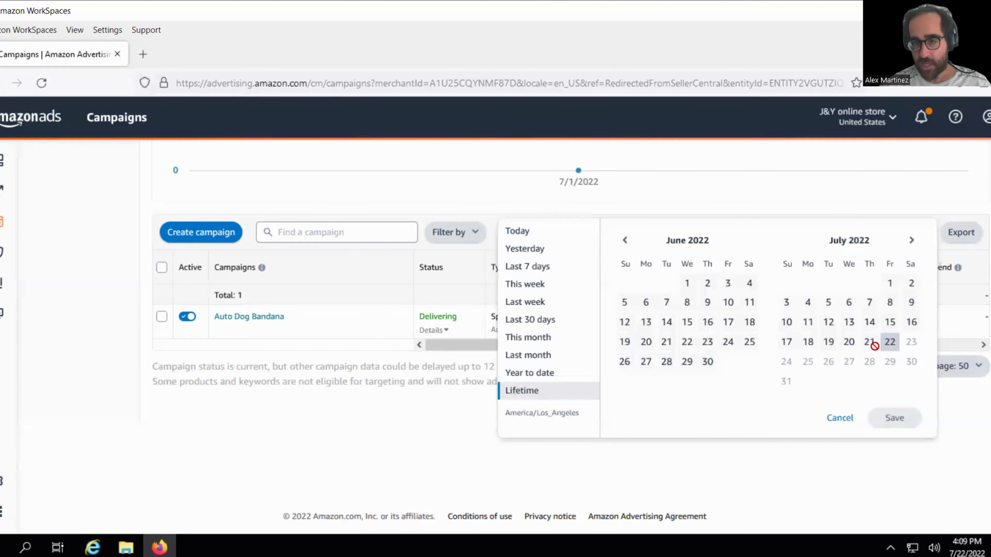
pyautogui.click(894, 418)
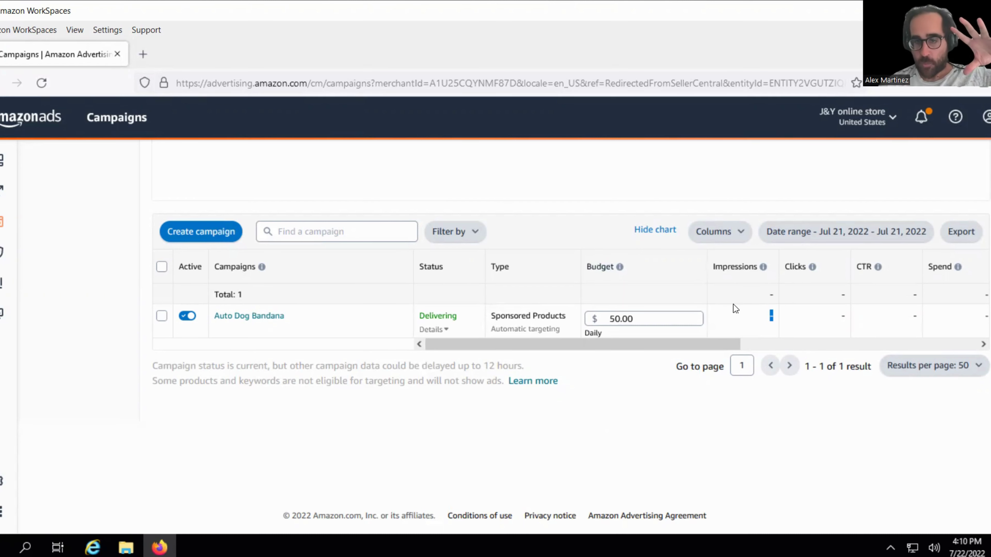
pyautogui.hscroll(5, 730, 316)
pyautogui.click(850, 235)
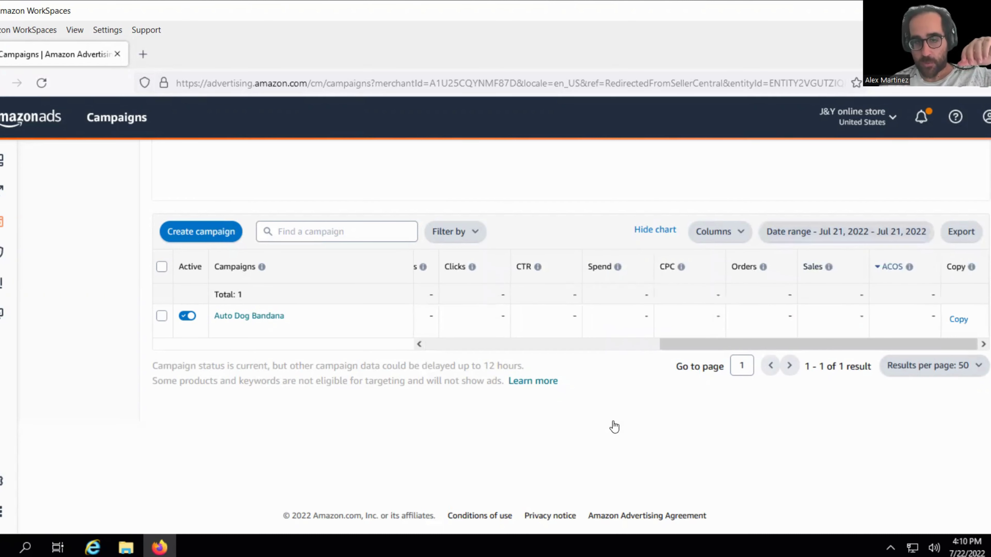
pyautogui.click(518, 231)
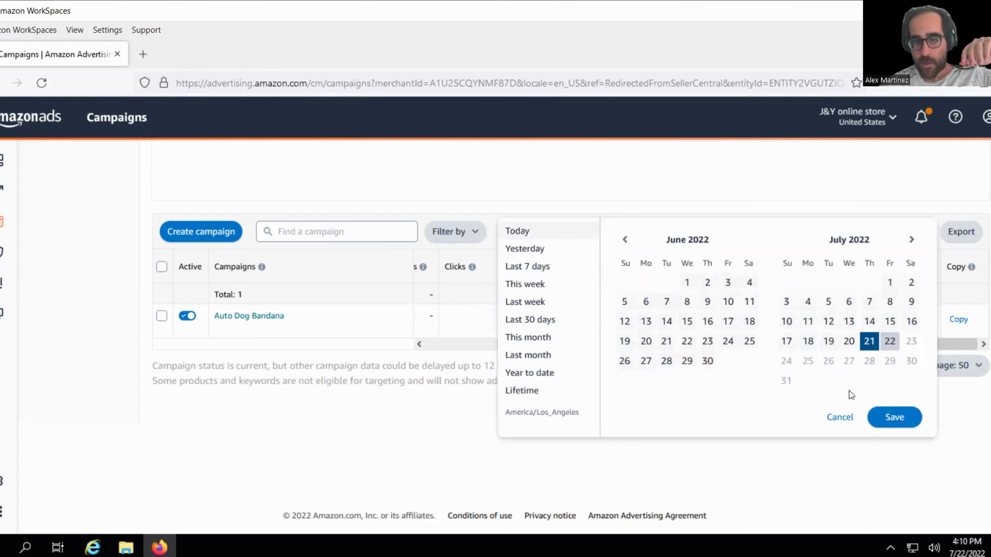
pyautogui.click(885, 418)
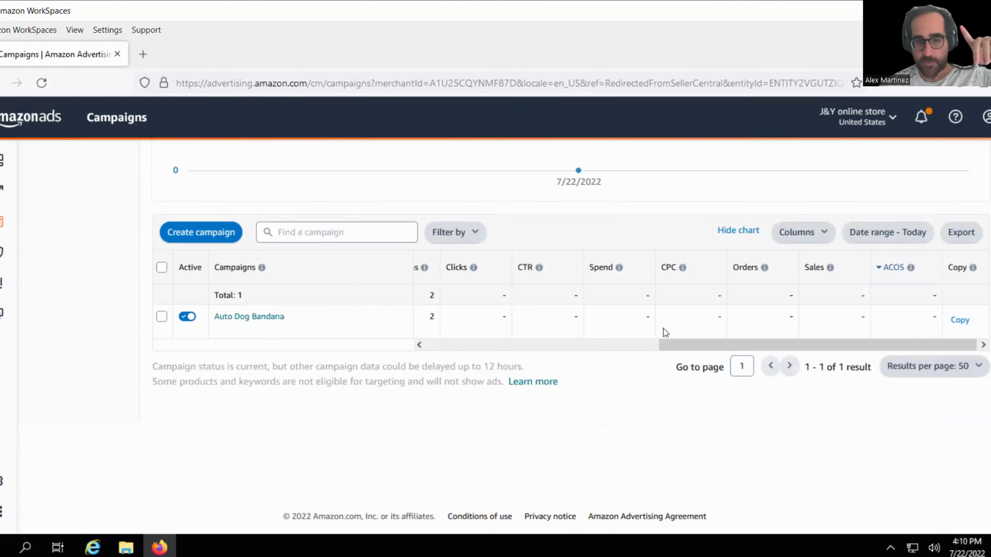
pyautogui.moveTo(666, 345); pyautogui.dragTo(353, 353)
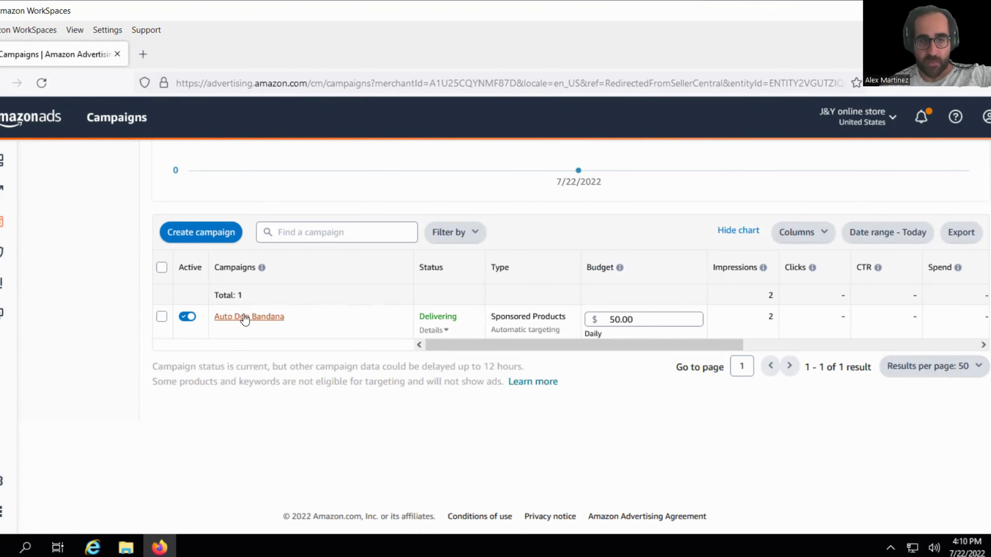
# Open the Auto Dog Bandana campaign and ad group to show its four 0.63 targeting bids
pyautogui.click(242, 320)
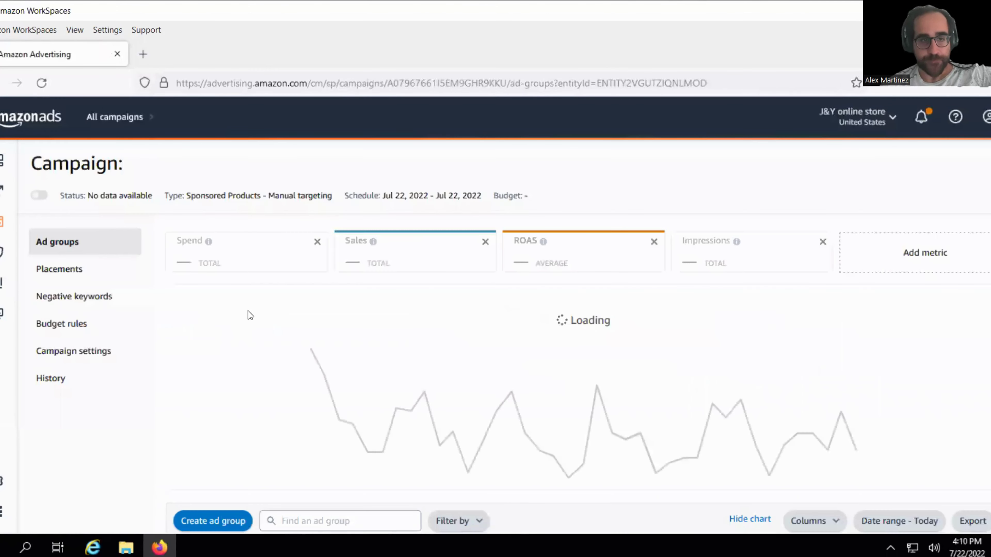
pyautogui.scroll(-3, 279, 340)
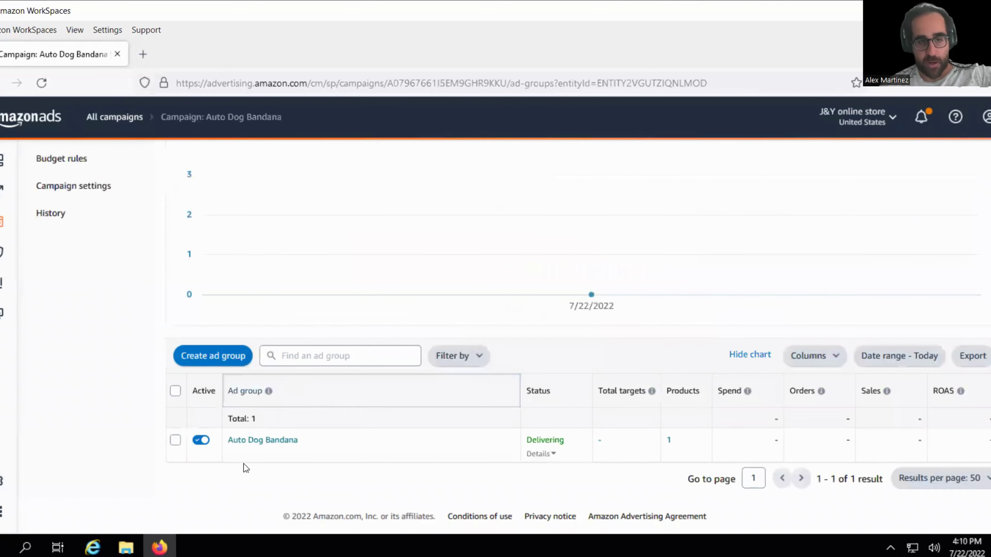
pyautogui.click(255, 442)
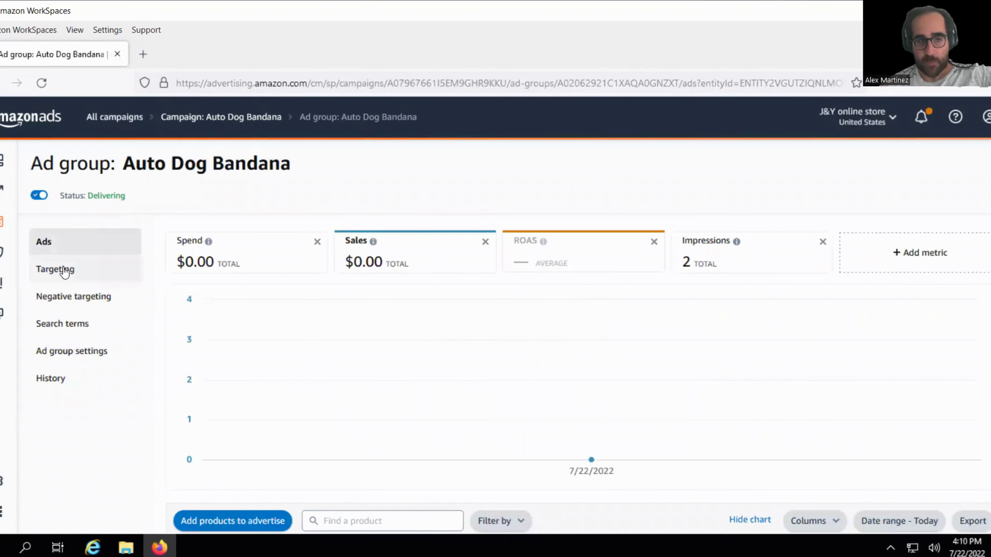
pyautogui.click(62, 274)
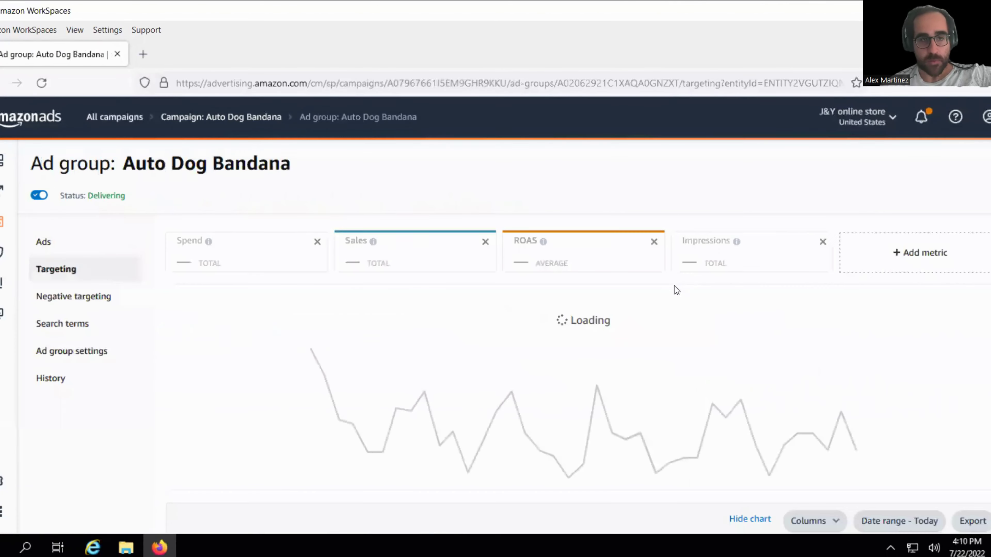
pyautogui.scroll(-8, 644, 283)
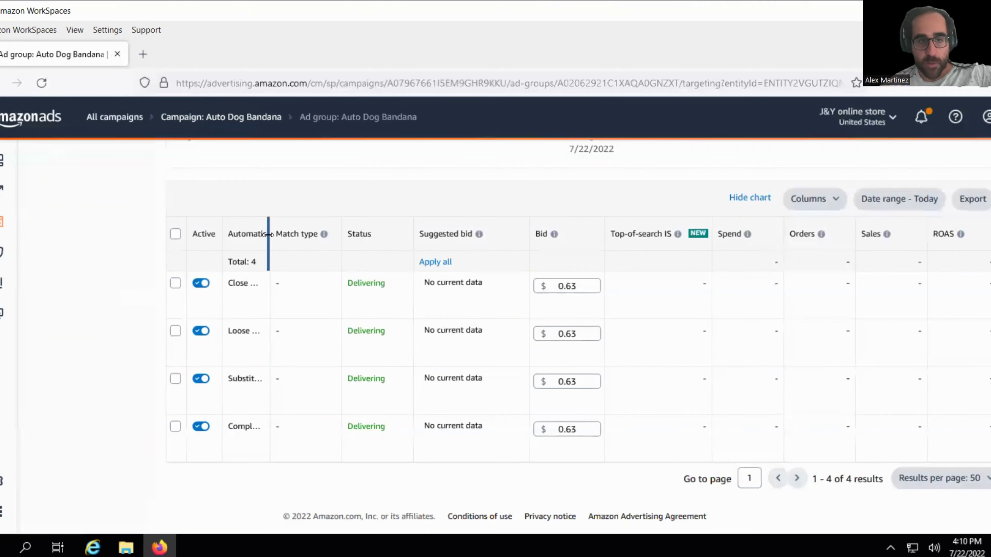
# Try the Close match, Loose match and Substitutes bid editors without changing anything
pyautogui.moveTo(269, 235); pyautogui.dragTo(343, 230)
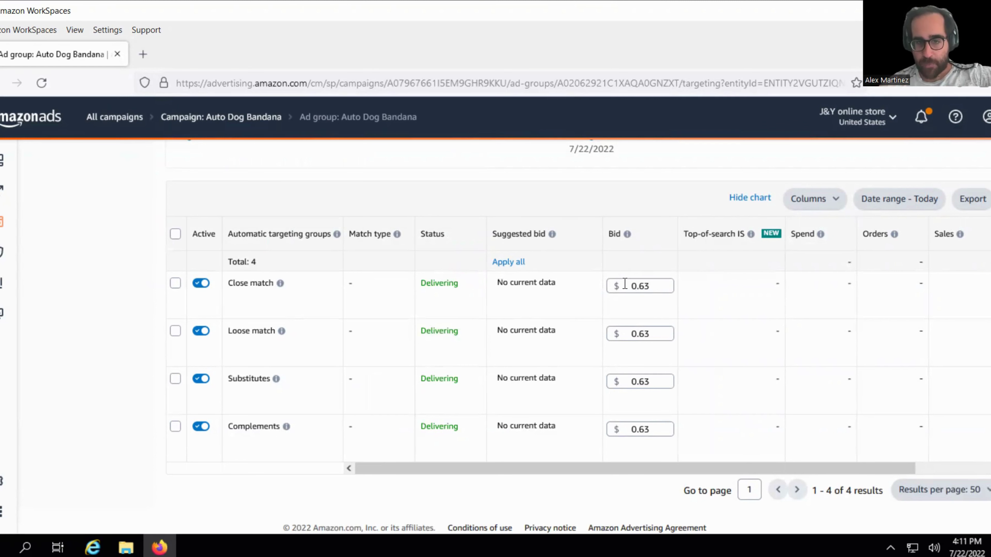
pyautogui.click(659, 285)
pyautogui.click(625, 334)
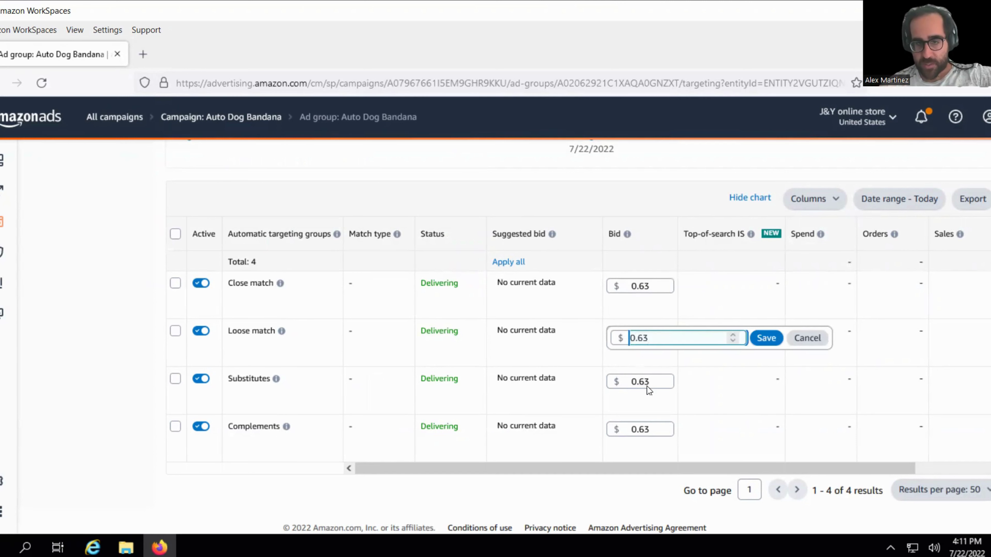
pyautogui.click(616, 385)
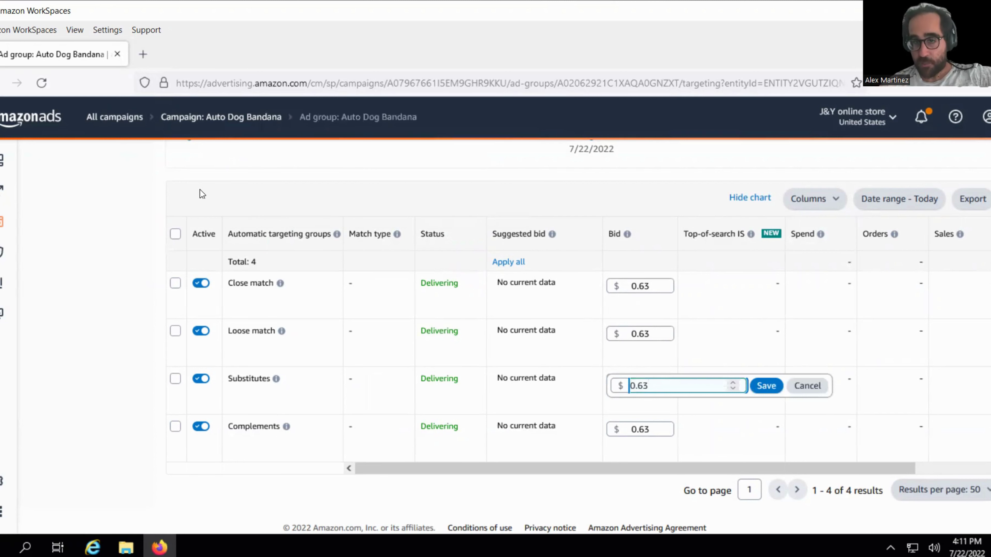
pyautogui.click(730, 306)
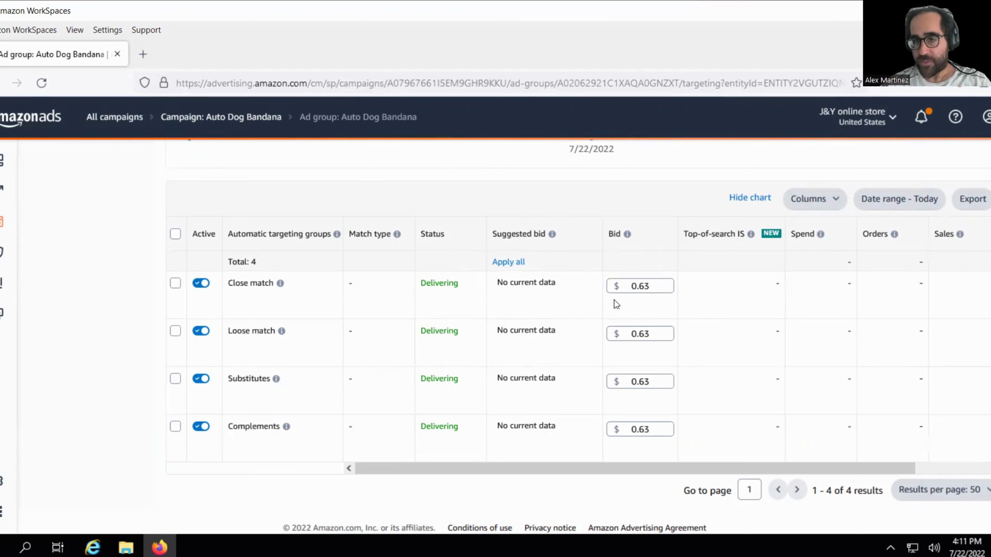
# Change the Close match and Loose match bids from 0.63 to 0.69
pyautogui.click(638, 288)
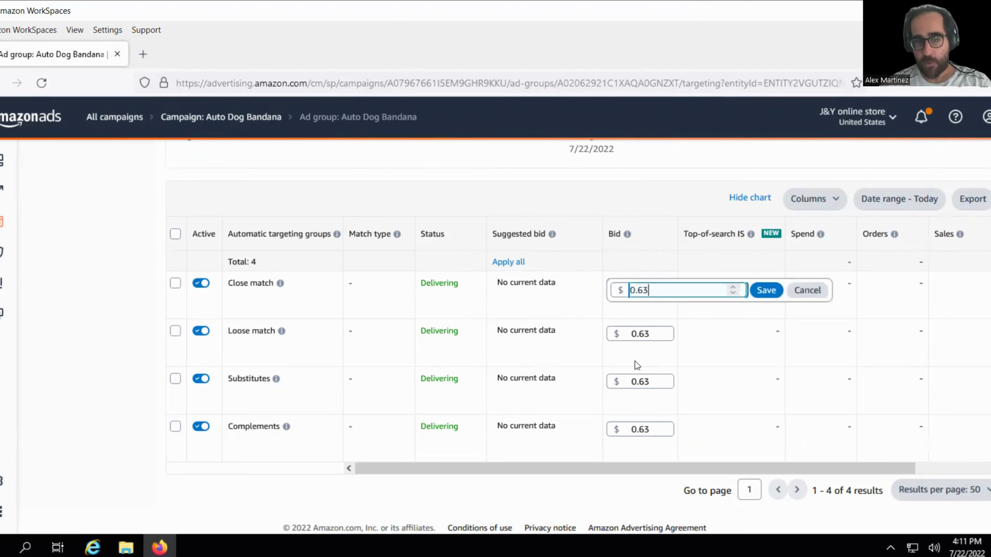
pyautogui.press('BackSpace')
pyautogui.write('9')
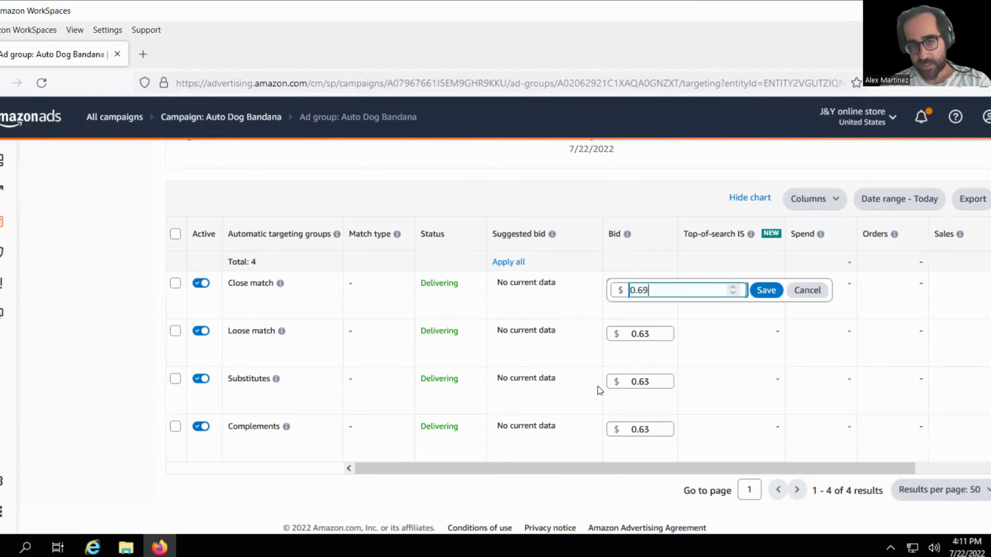
pyautogui.click(620, 397)
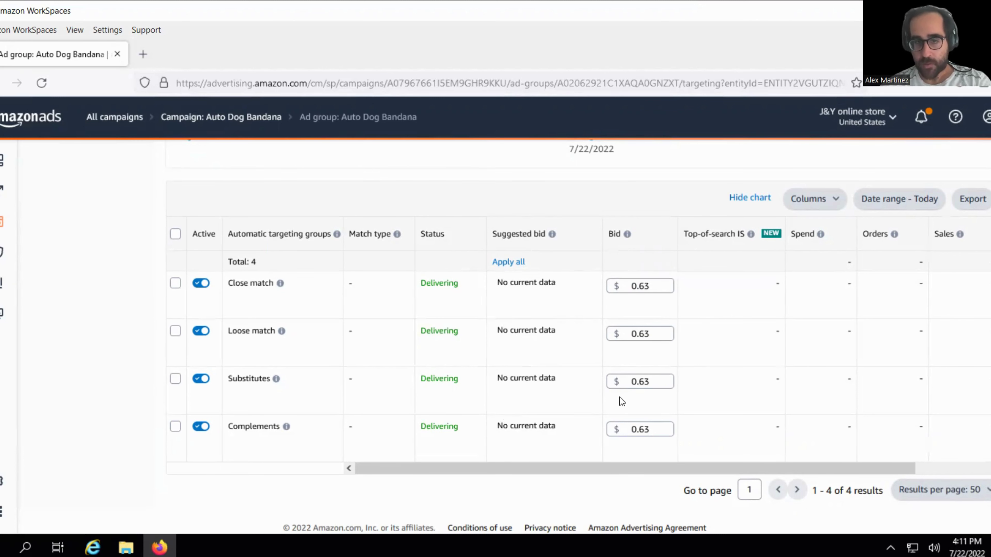
pyautogui.press('Tab')
pyautogui.press('BackSpace')
pyautogui.write('9')
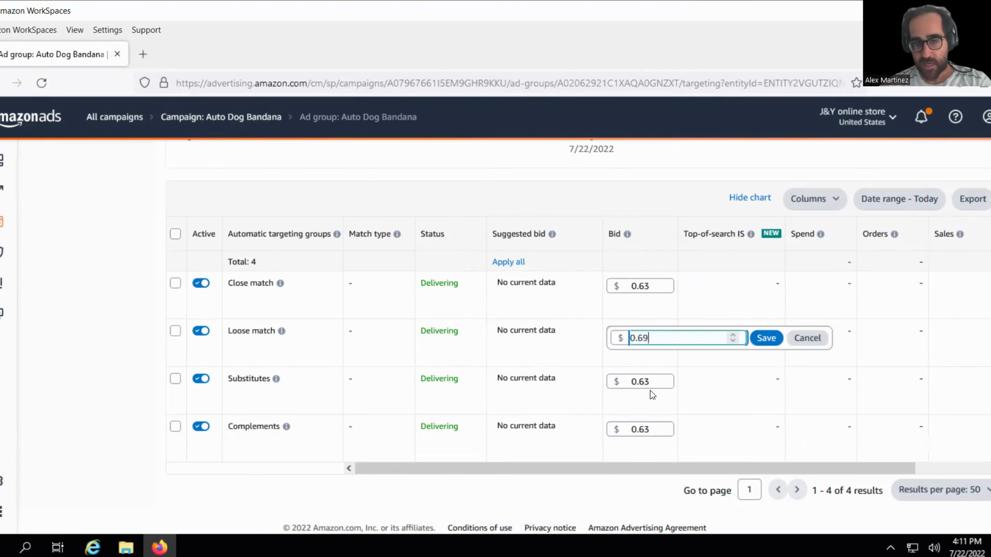
# Change the Substitutes and Complements bids to 0.69, saving Complements
pyautogui.click(660, 385)
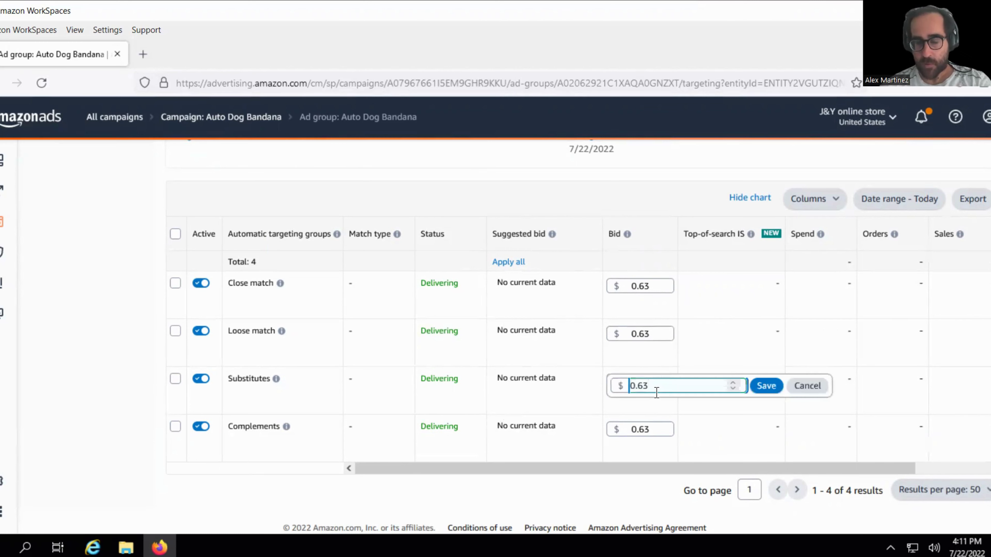
pyautogui.press('BackSpace')
pyautogui.write('9')
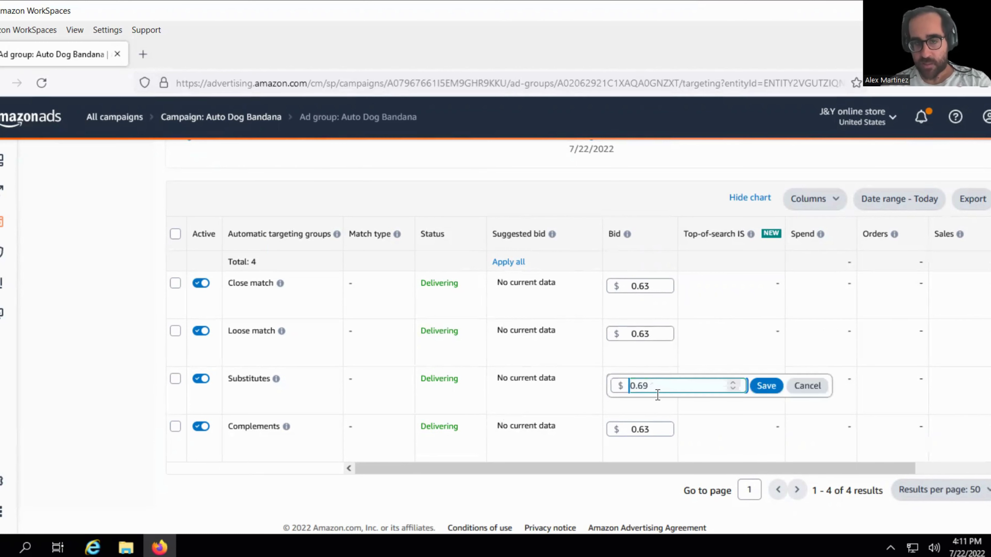
pyautogui.click(657, 427)
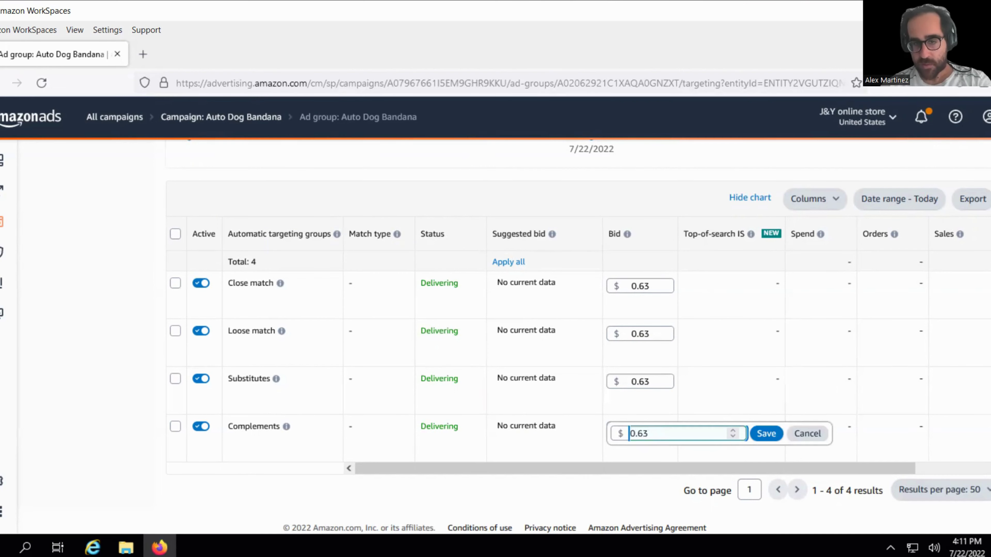
pyautogui.press('BackSpace')
pyautogui.write('9')
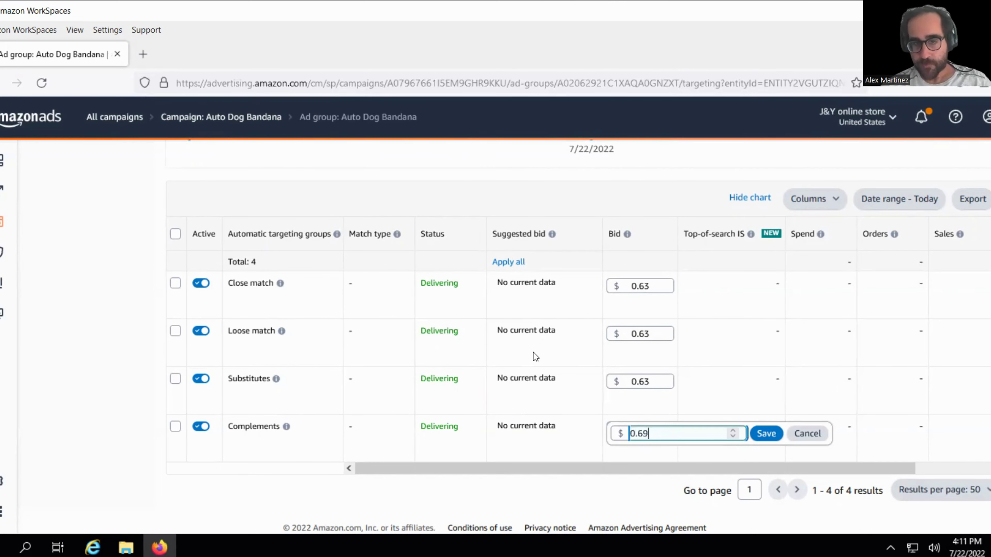
pyautogui.click(761, 438)
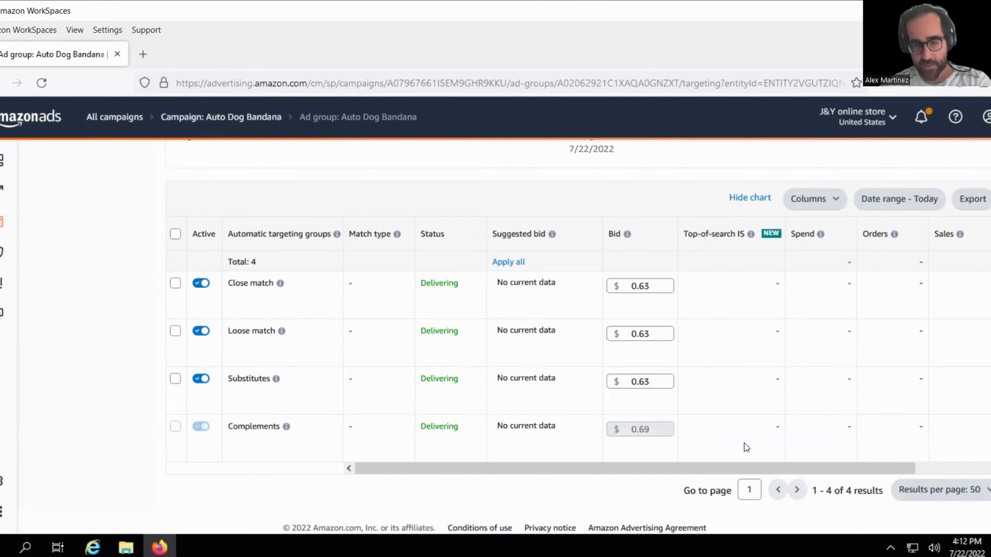
# Save the Substitutes, Loose match and Close match bids at 0.69
pyautogui.click(656, 387)
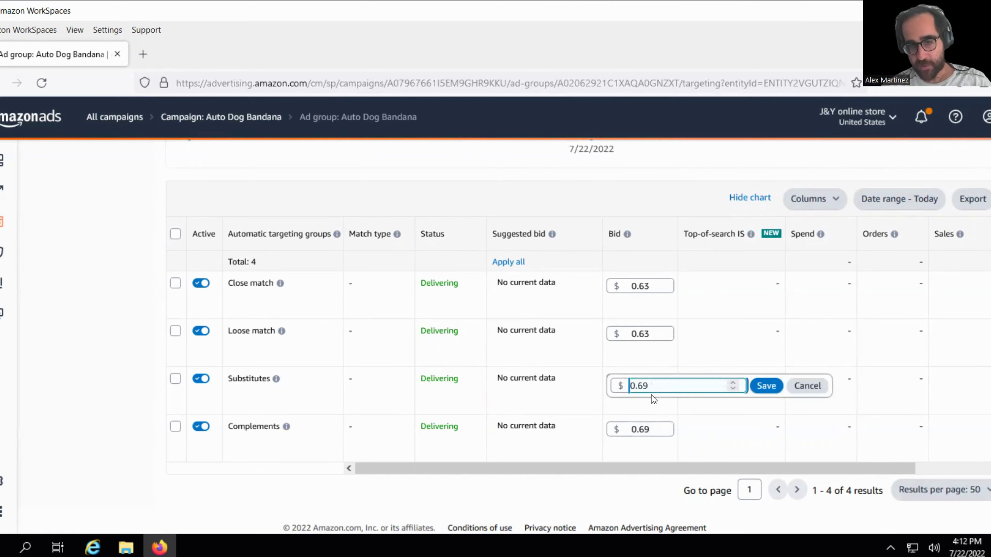
pyautogui.write('9')
pyautogui.click(757, 387)
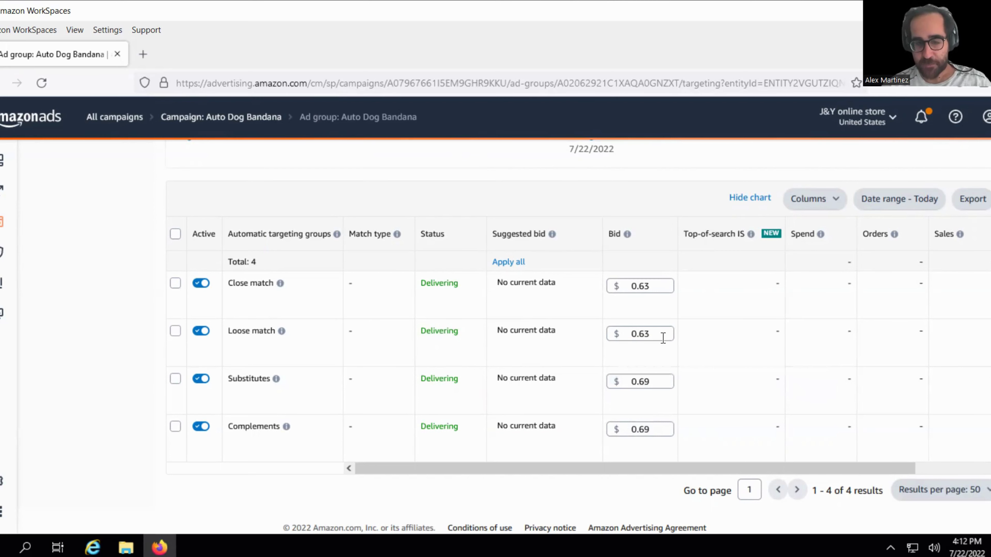
pyautogui.click(670, 340)
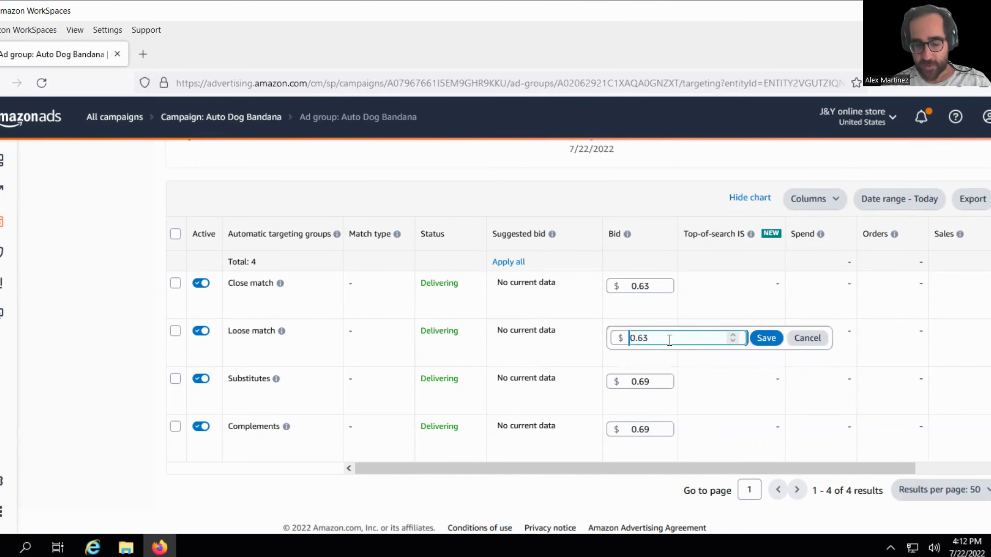
pyautogui.press('BackSpace')
pyautogui.write('9')
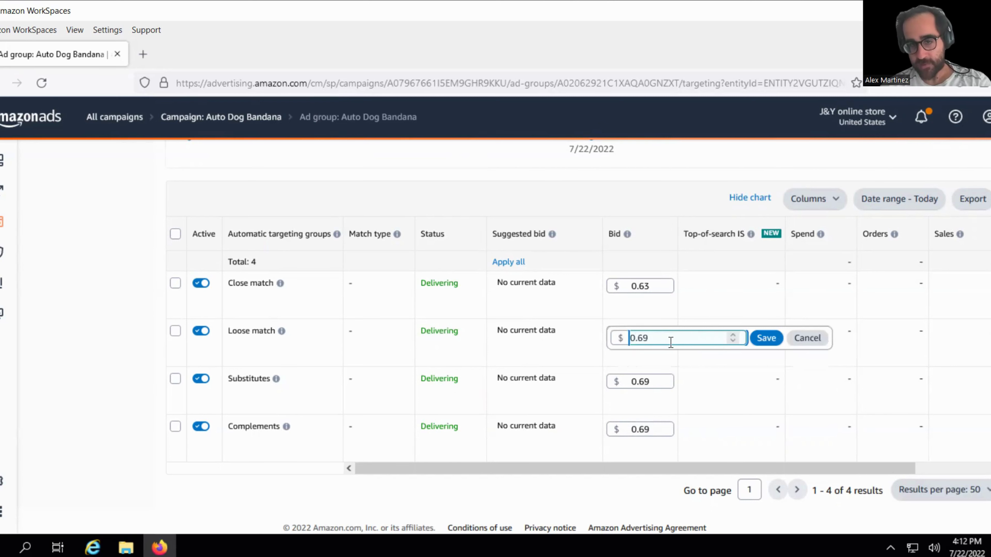
pyautogui.click(761, 338)
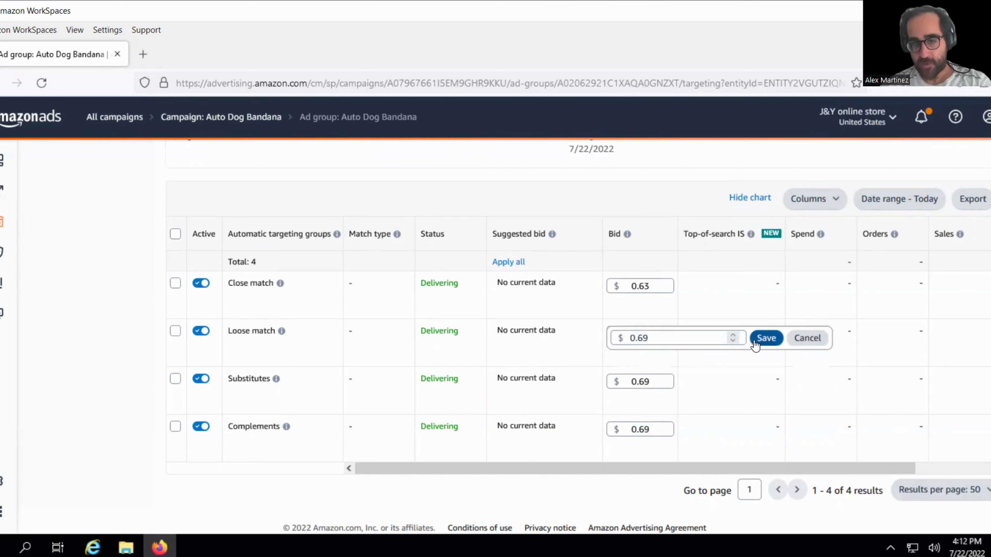
pyautogui.click(655, 285)
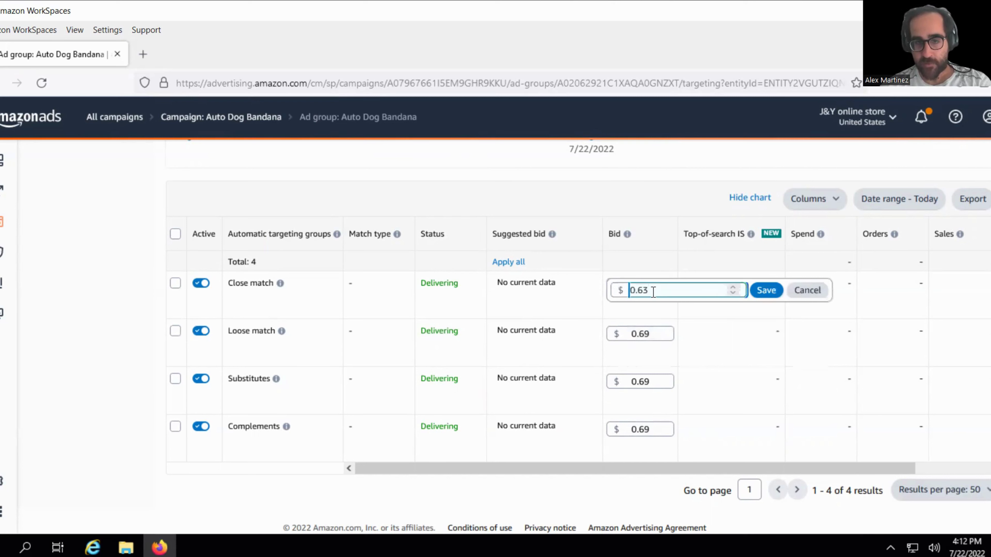
pyautogui.press('Up')
pyautogui.press('Up')
pyautogui.press('Up')
pyautogui.press('Up')
pyautogui.press('Up')
pyautogui.press('Up')
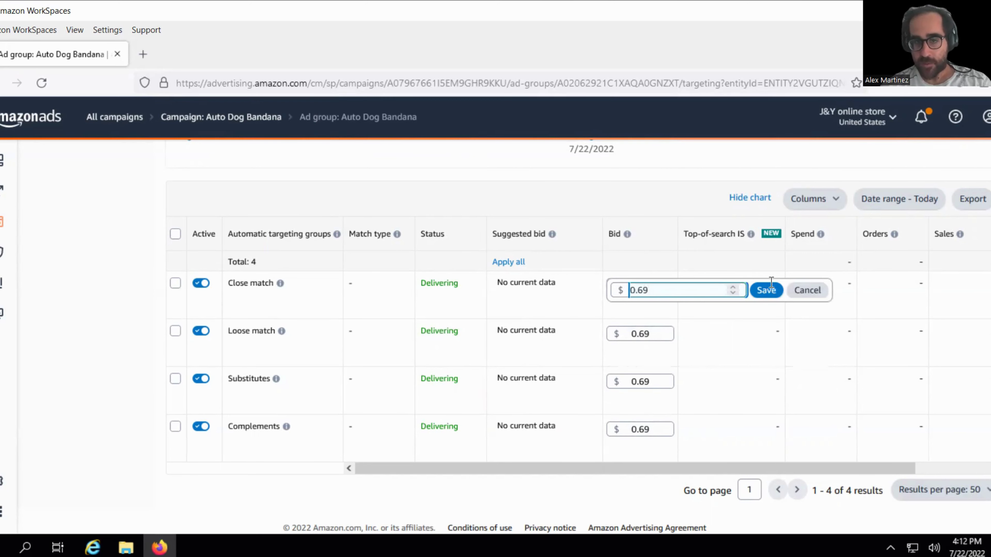
pyautogui.click(767, 290)
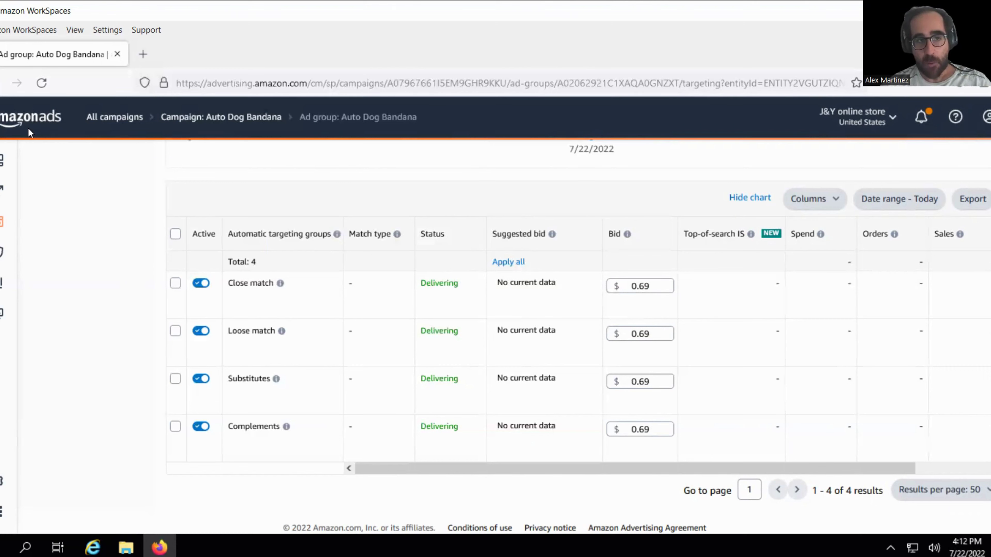
# Return to the Campaigns list and scroll to Auto Dog Bandana showing 2 impressions
pyautogui.click(31, 122)
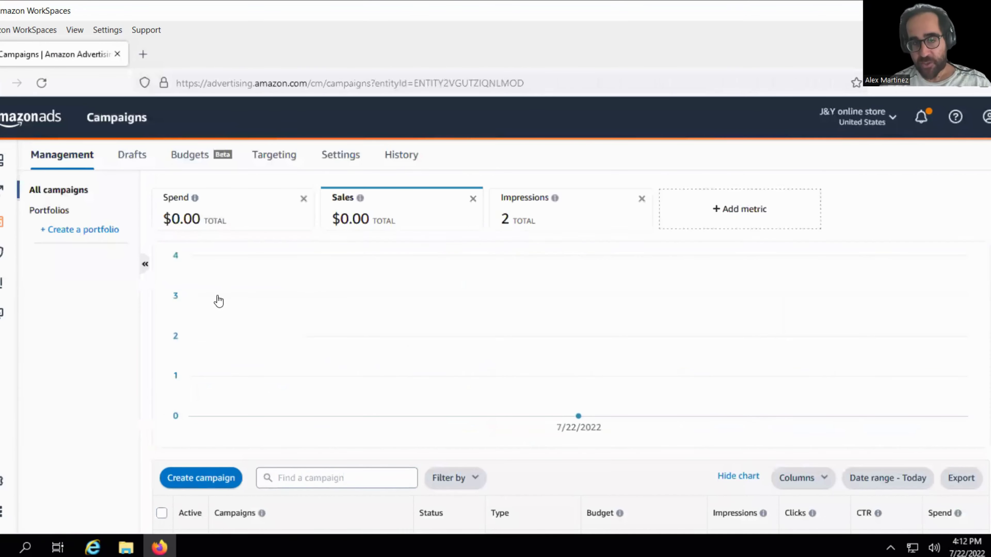
pyautogui.scroll(-2, 505, 341)
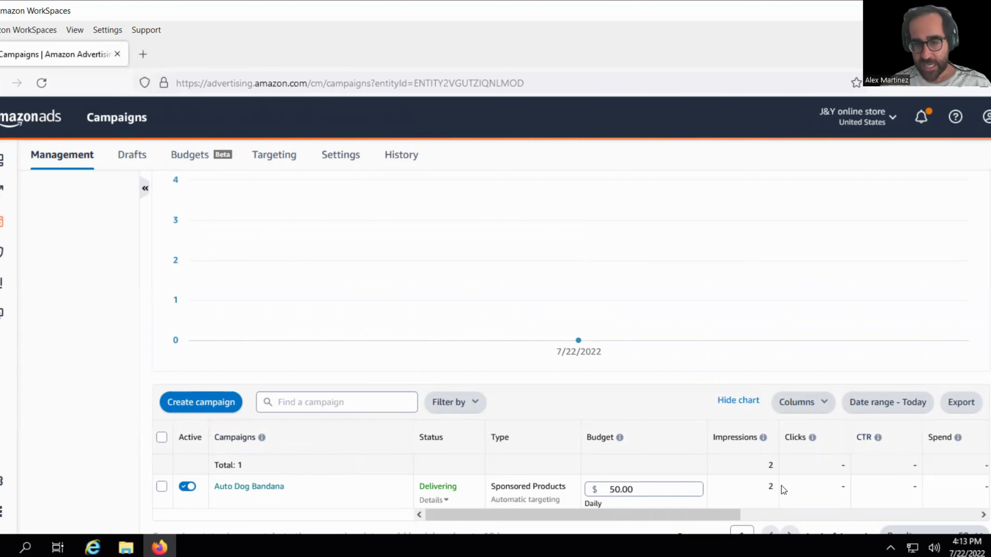
# Set the reporting date range to Today, then pick June 11, 2022
pyautogui.click(863, 405)
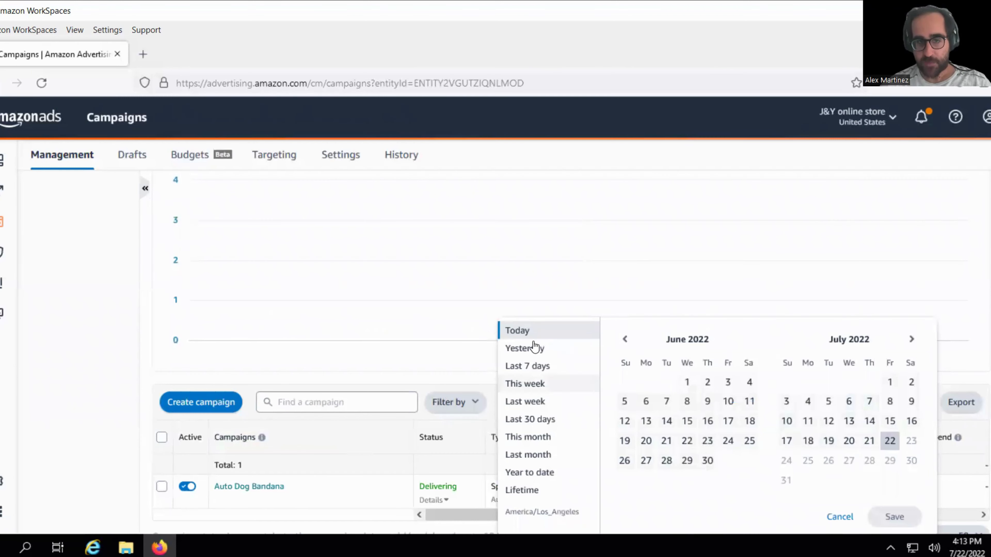
pyautogui.click(526, 334)
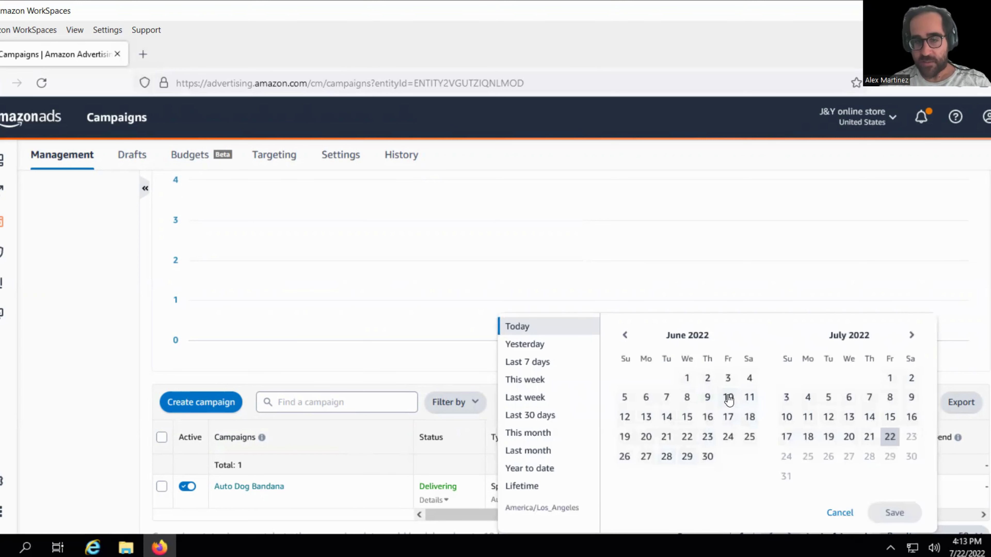
pyautogui.click(749, 397)
# Apply June 11, then July 21, 2022, confirming Auto Dog Bandana has no impressions
pyautogui.press('Return')
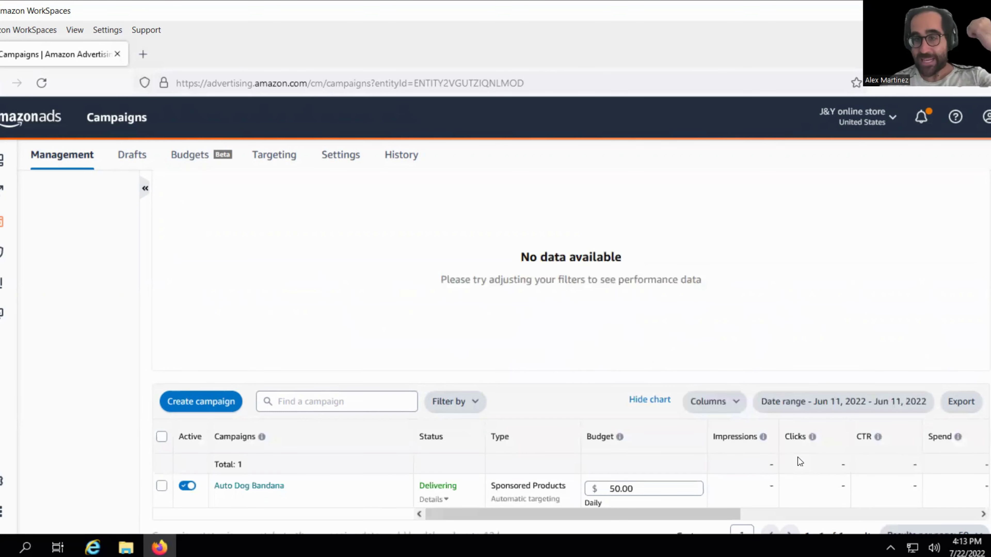
pyautogui.scroll(-4, 672, 434)
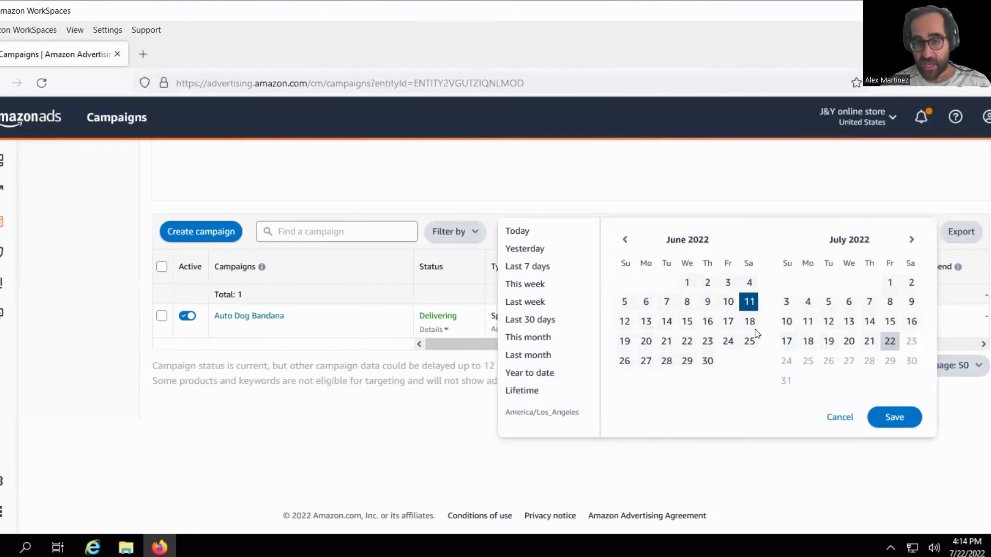
pyautogui.click(869, 341)
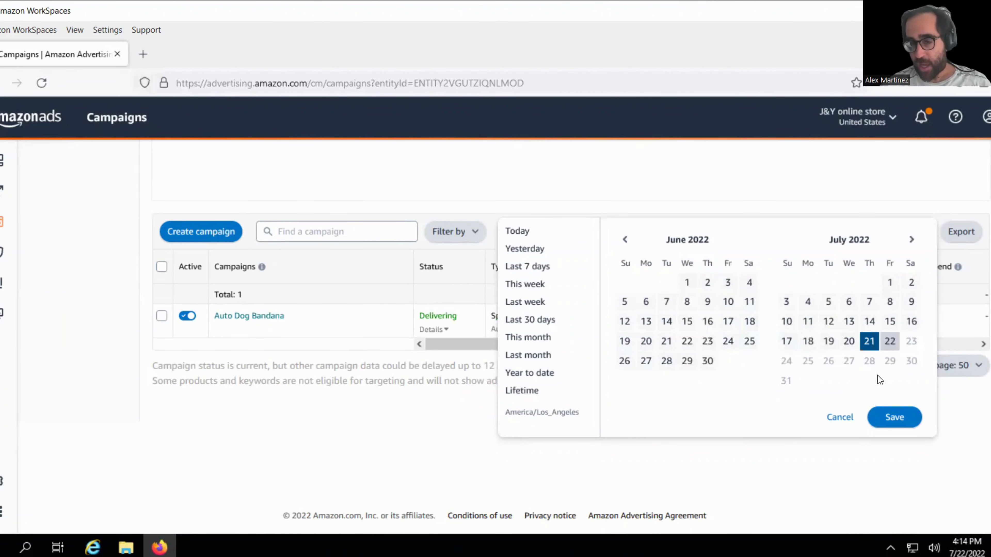
pyautogui.click(894, 417)
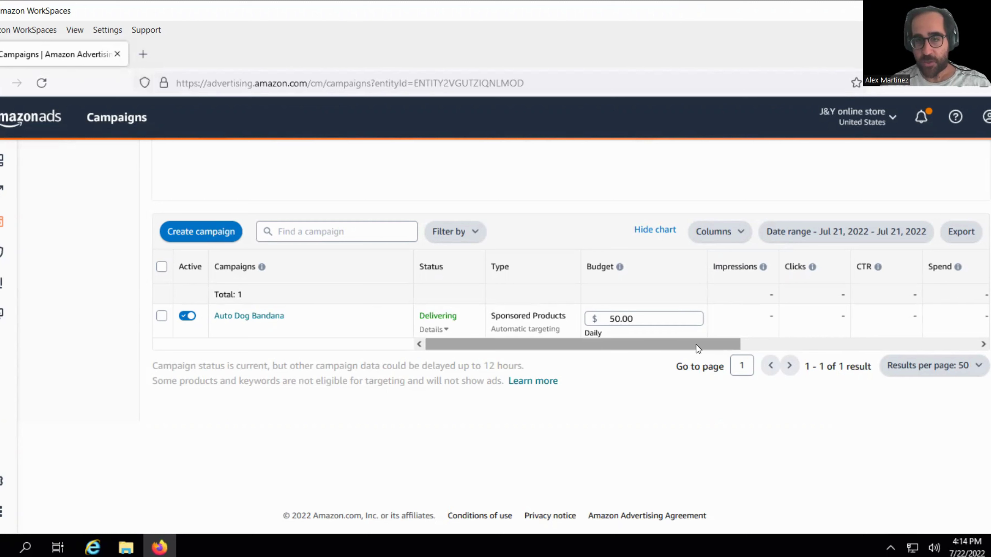
pyautogui.hscroll(2, 721, 346)
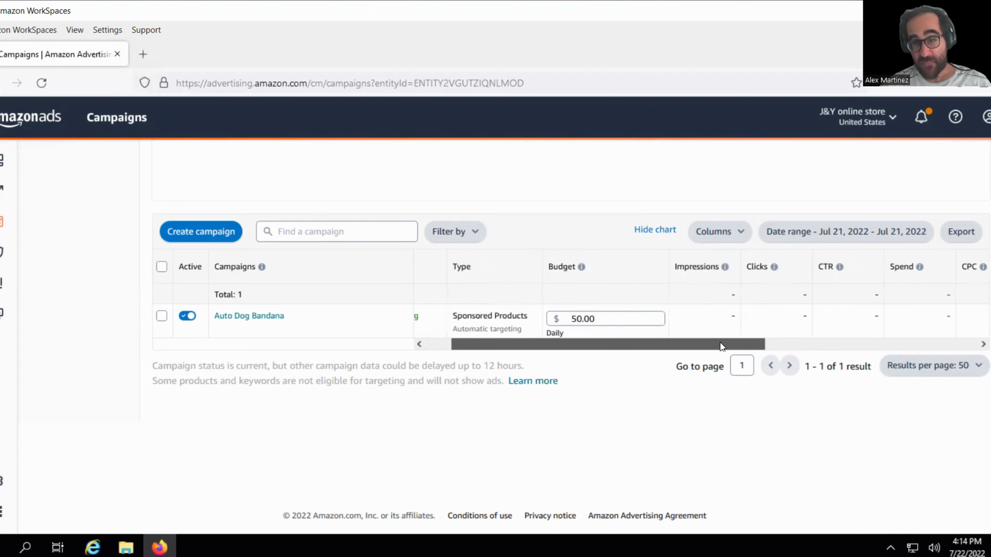
pyautogui.moveTo(720, 345); pyautogui.dragTo(789, 323)
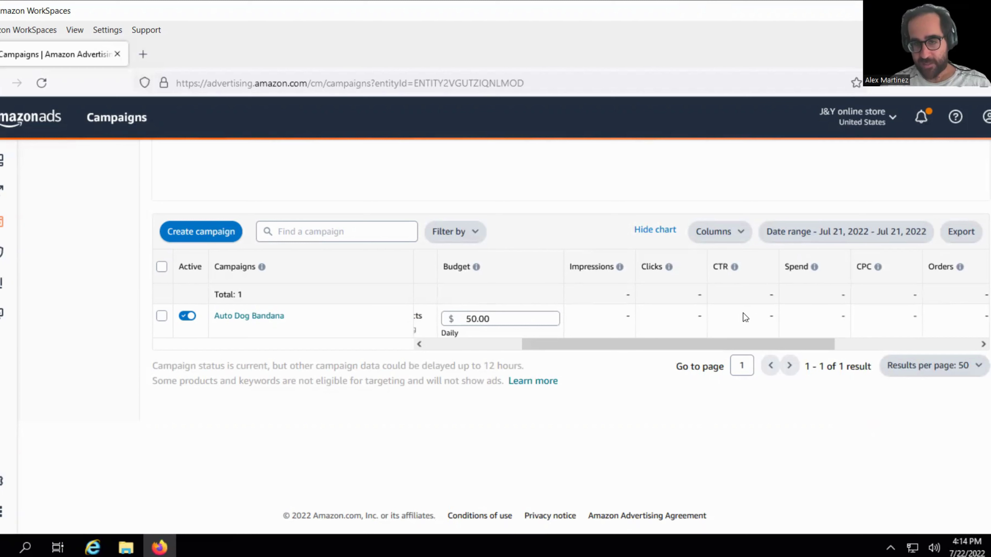
# Apply July 22, 2022 and view Auto Dog Bandana's 2 impressions in the table
pyautogui.click(852, 231)
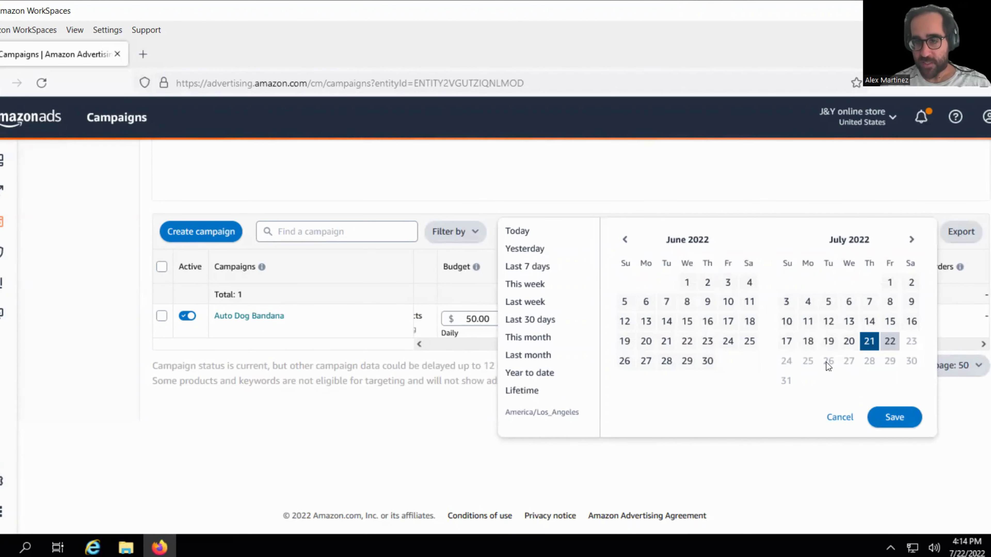
pyautogui.click(890, 341)
pyautogui.click(895, 418)
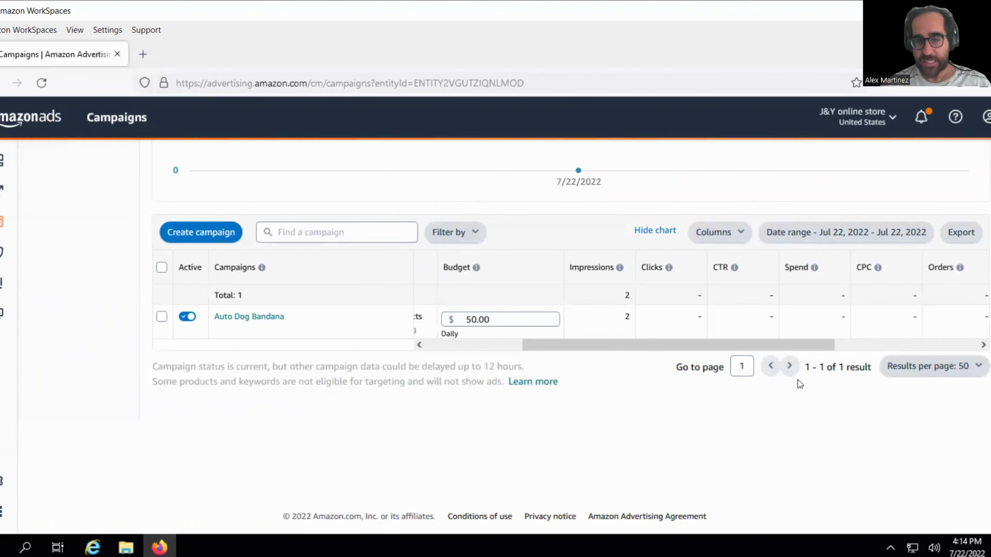
pyautogui.moveTo(646, 345); pyautogui.dragTo(505, 330)
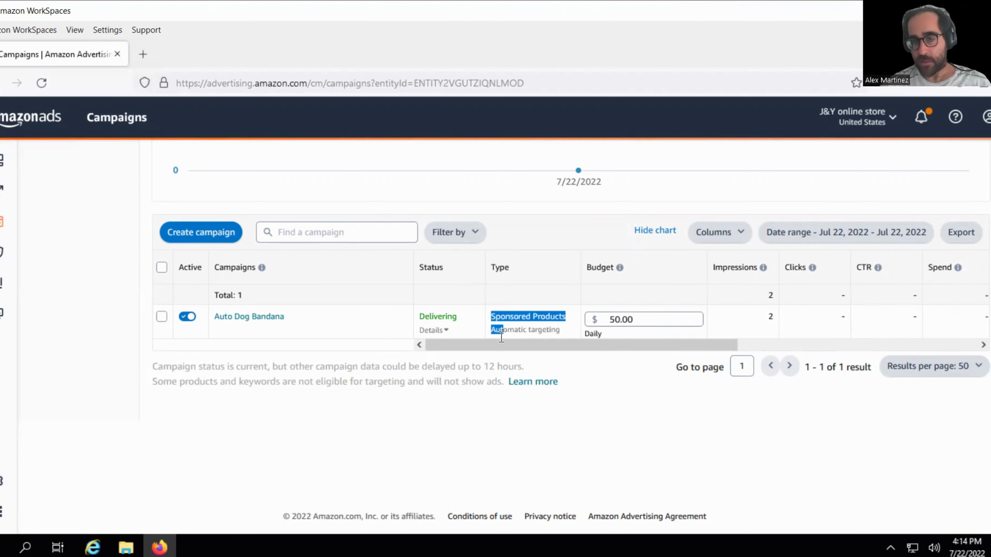
pyautogui.moveTo(545, 345); pyautogui.dragTo(591, 345)
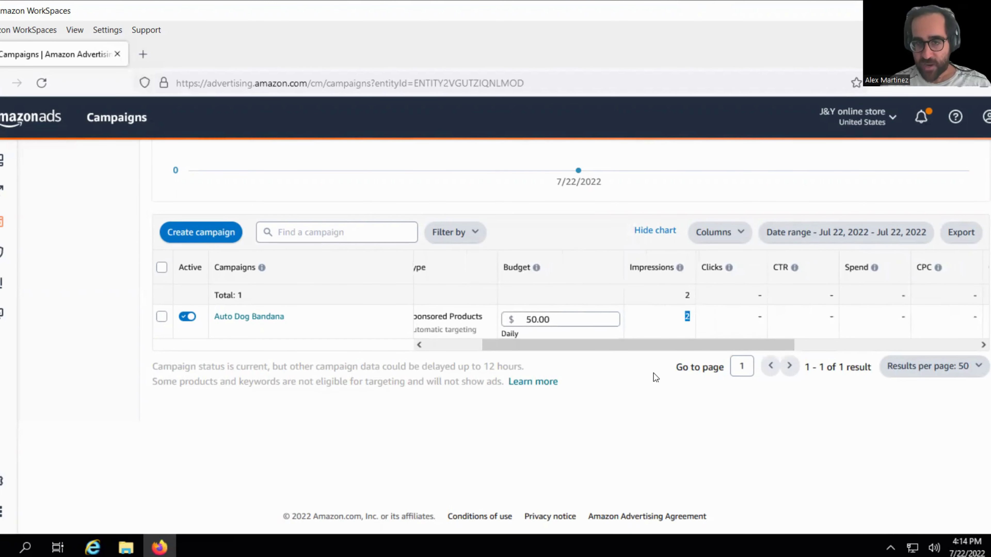
pyautogui.moveTo(649, 349); pyautogui.dragTo(659, 346)
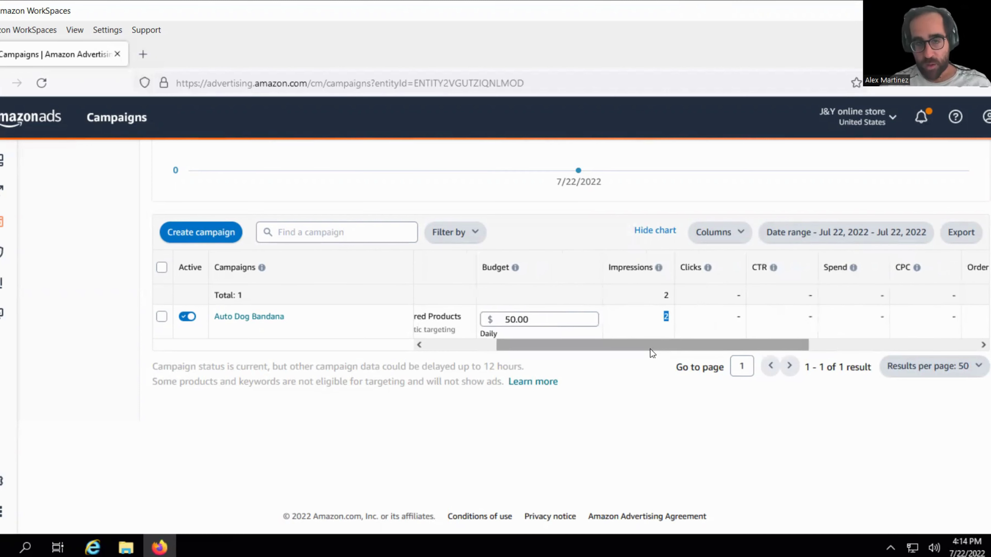